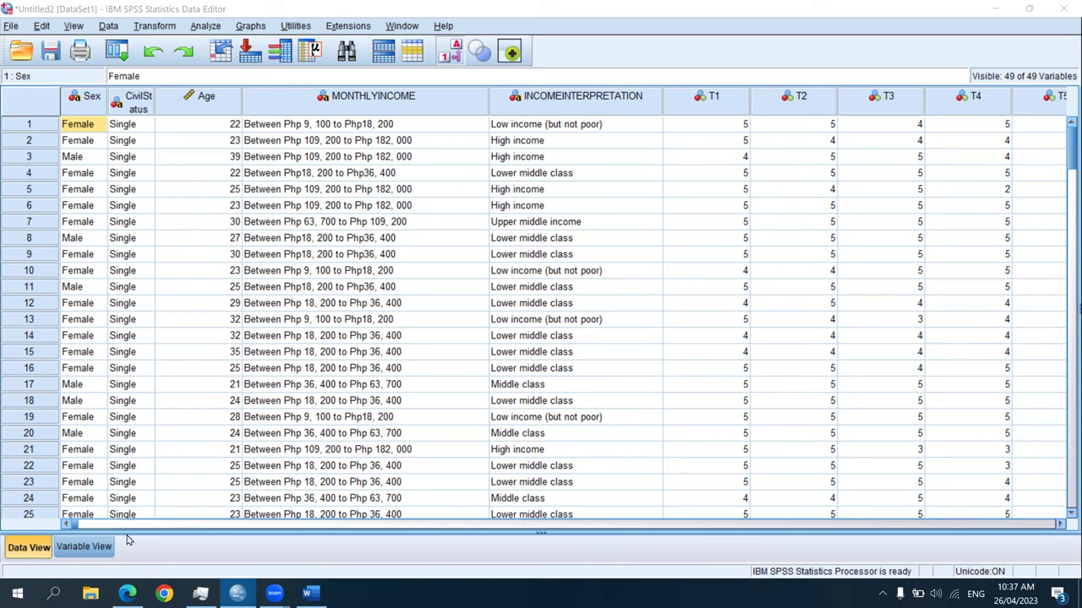
- Scroll to the last Data View columns and select TAGASALO_AVE, STRESS_AVE, ANXIETY_AVE and DREPRESSION_AVE in turn
{"action": "left_click_drag", "start_coordinate": [74, 525], "coordinate": [514, 545]}
{"action": "left_click_drag", "start_coordinate": [835, 551], "coordinate": [947, 542]}
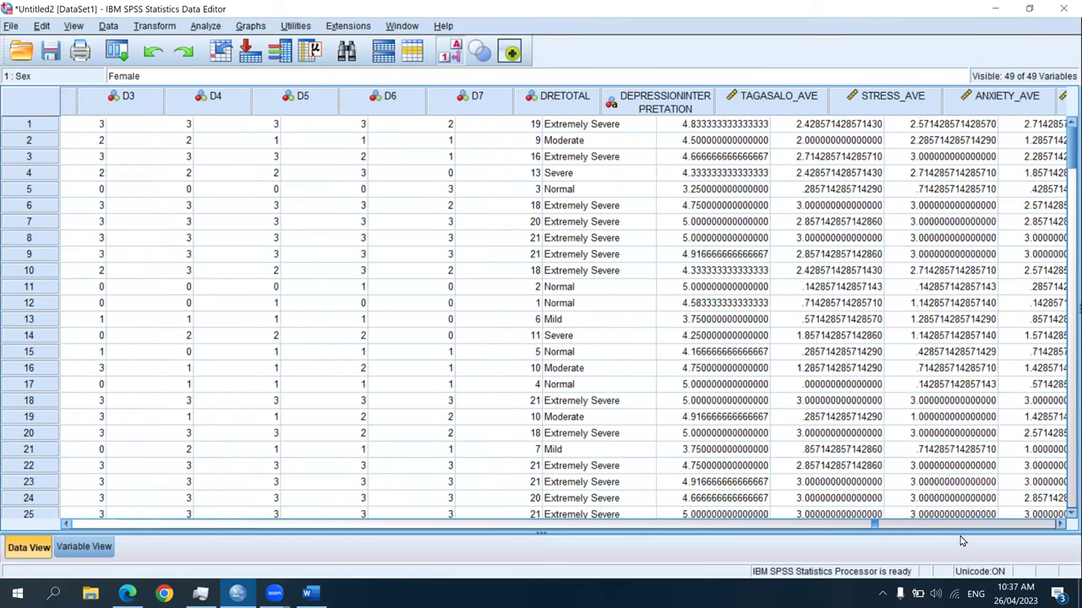
{"action": "left_click", "coordinate": [399, 98]}
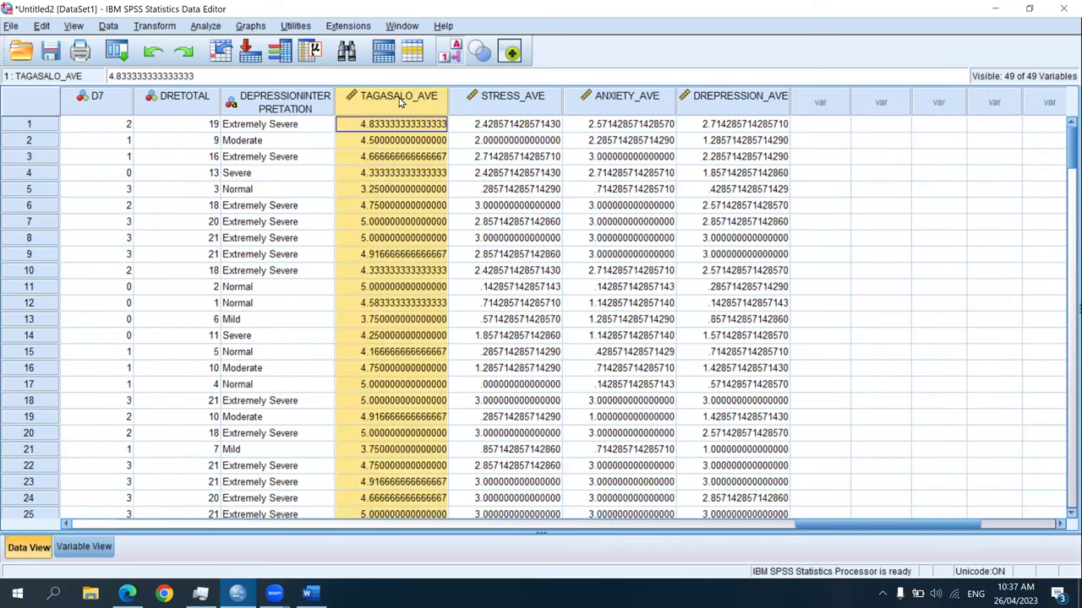
{"action": "left_click", "coordinate": [512, 100]}
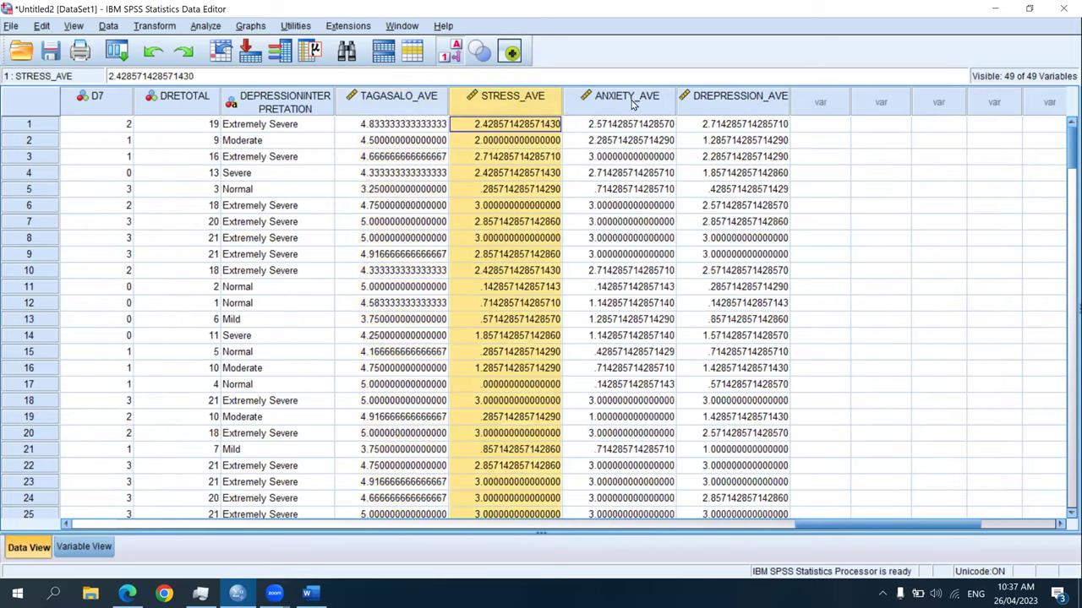
{"action": "left_click", "coordinate": [723, 100]}
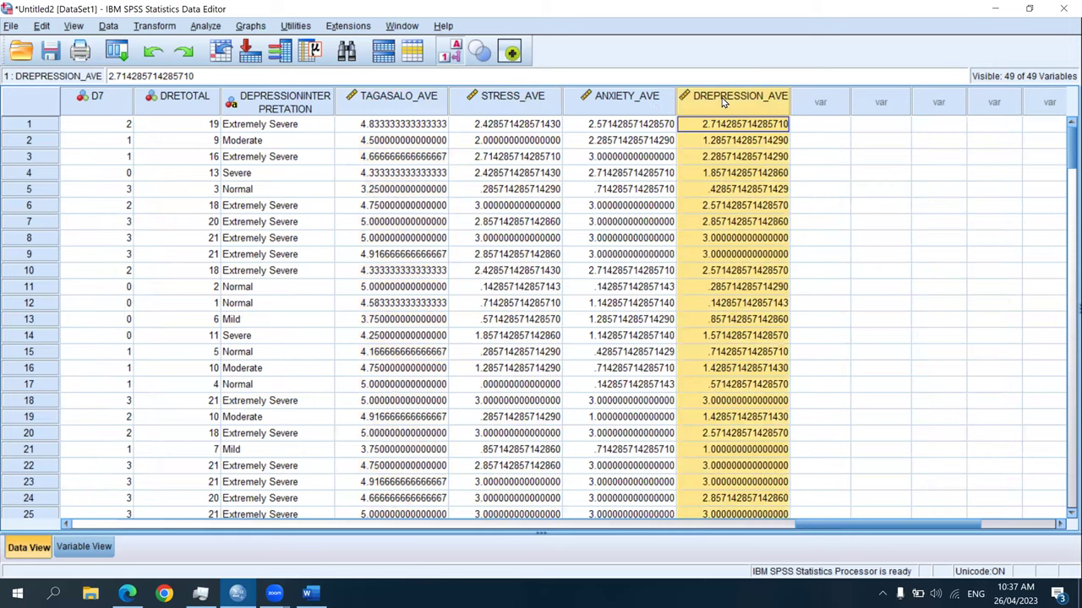
{"action": "left_click", "coordinate": [414, 104]}
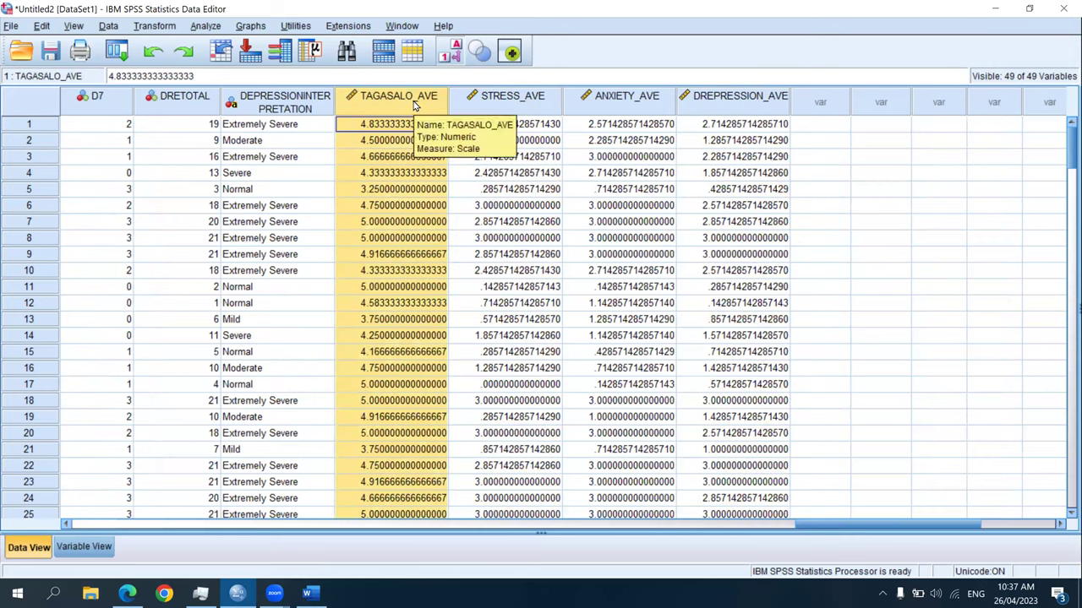
{"action": "scroll", "coordinate": [414, 105], "scroll_direction": "down", "scroll_amount": 1}
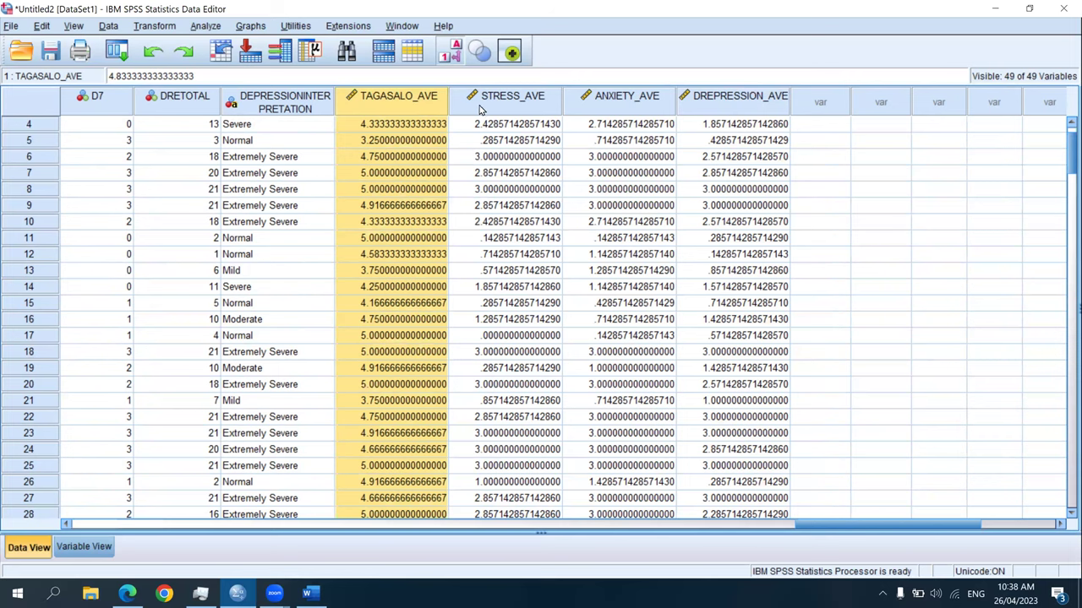
{"action": "left_click", "coordinate": [522, 107]}
{"action": "left_click", "coordinate": [638, 104]}
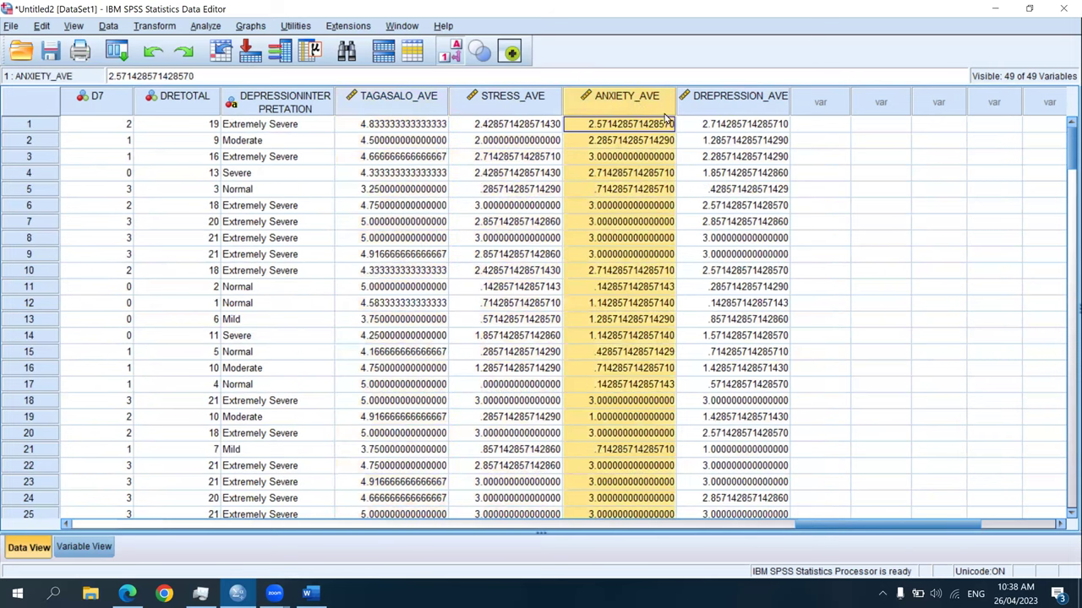
{"action": "left_click", "coordinate": [724, 111]}
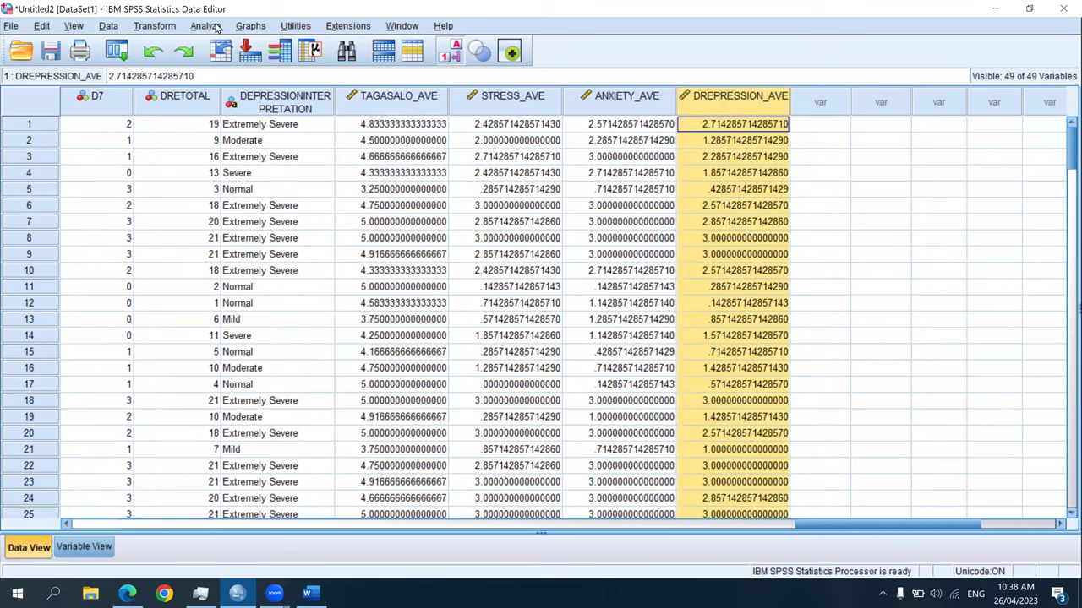
- Run Analyze > Correlate > Bivariate with Pearson on the four _AVE variables
{"action": "left_click", "coordinate": [217, 28]}
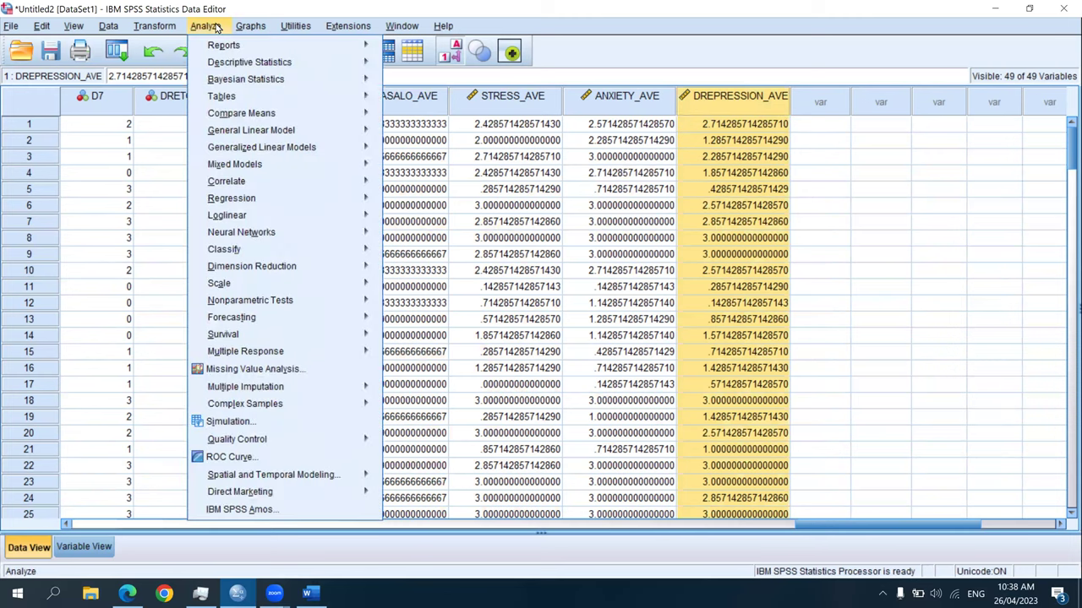
{"action": "mouse_move", "coordinate": [299, 181]}
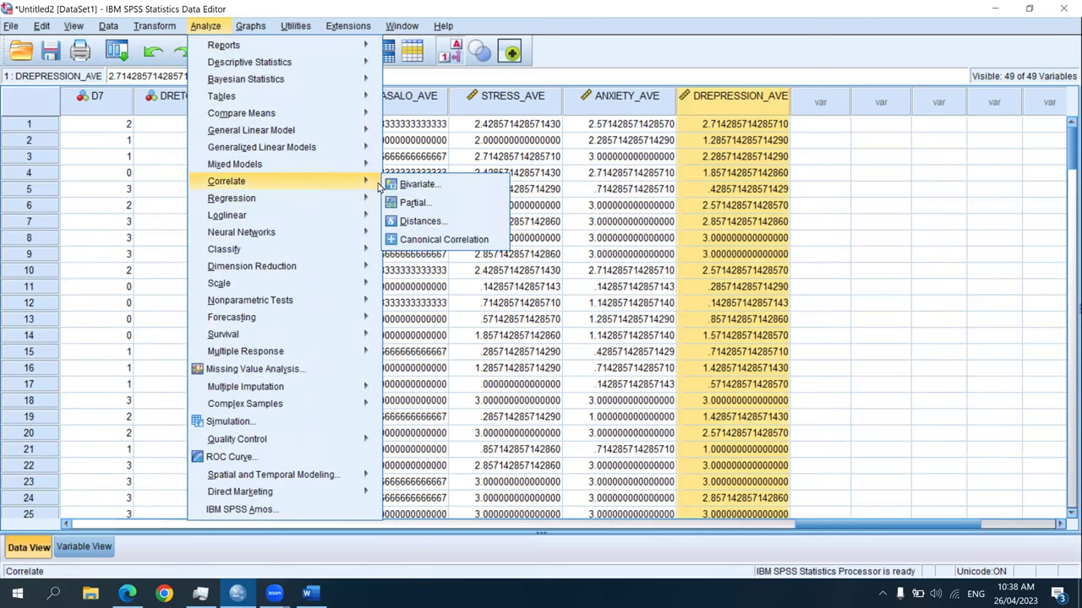
{"action": "left_click", "coordinate": [431, 188]}
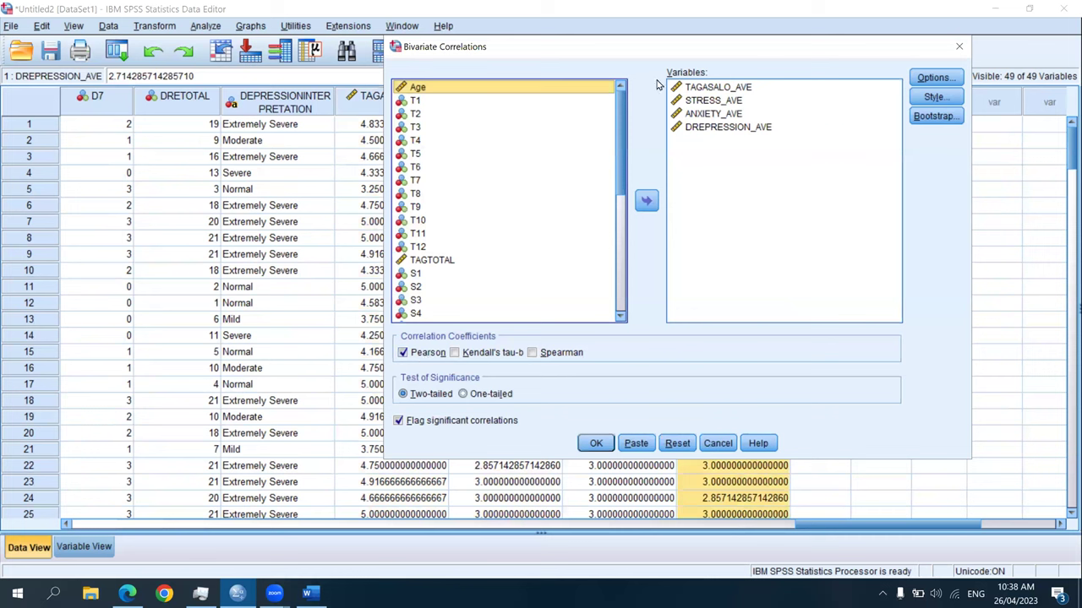
{"action": "left_click", "coordinate": [732, 87]}
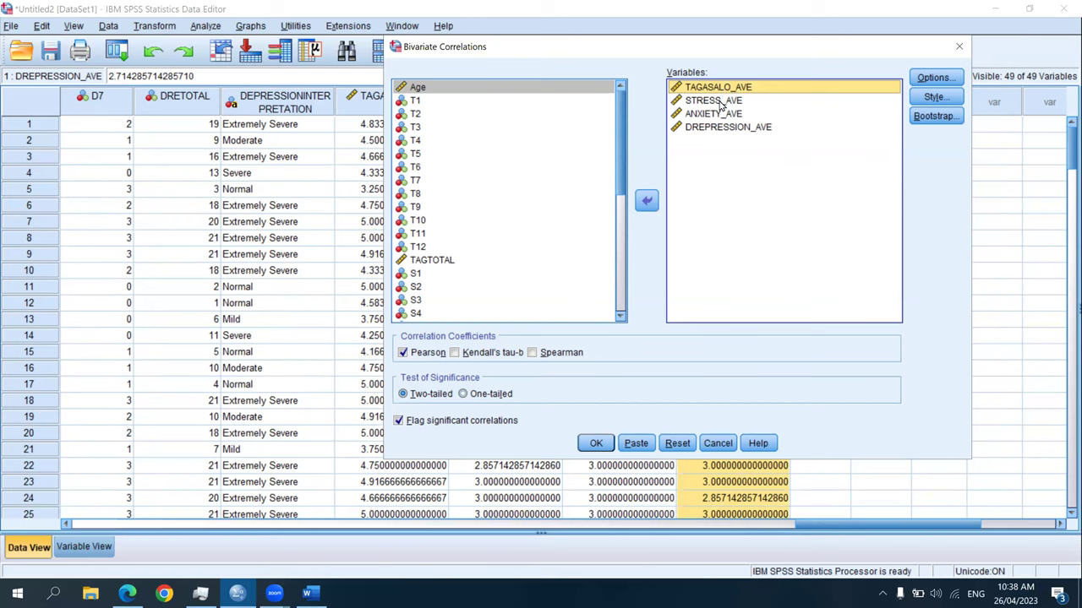
{"action": "left_click", "coordinate": [597, 445]}
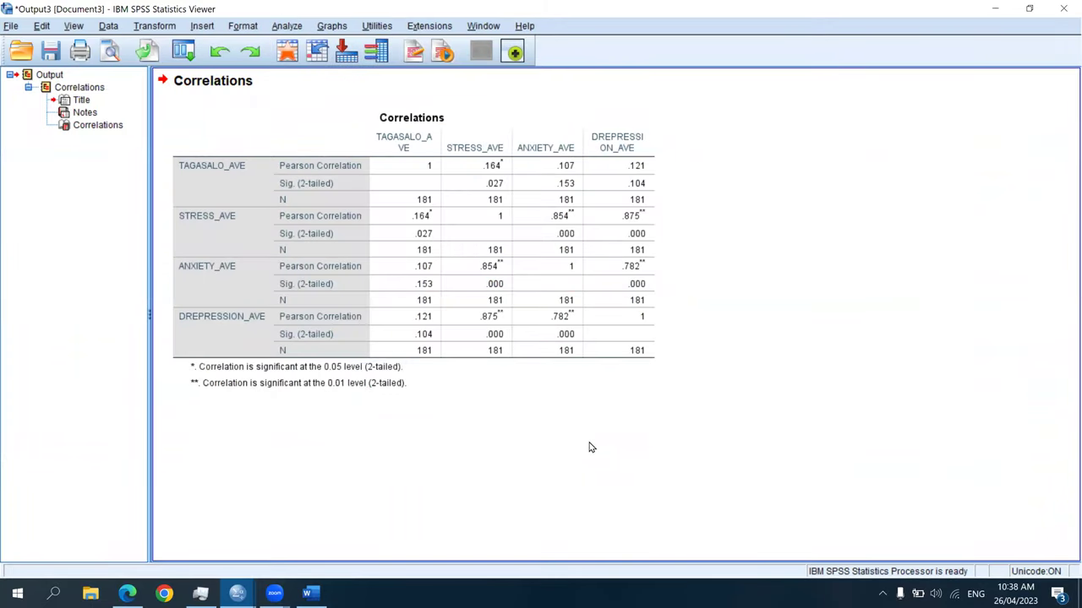
{"action": "left_click", "coordinate": [508, 333]}
- Return to the dataset, open Explore and clear the old variables from the Dependent List
{"action": "left_click", "coordinate": [1061, 7]}
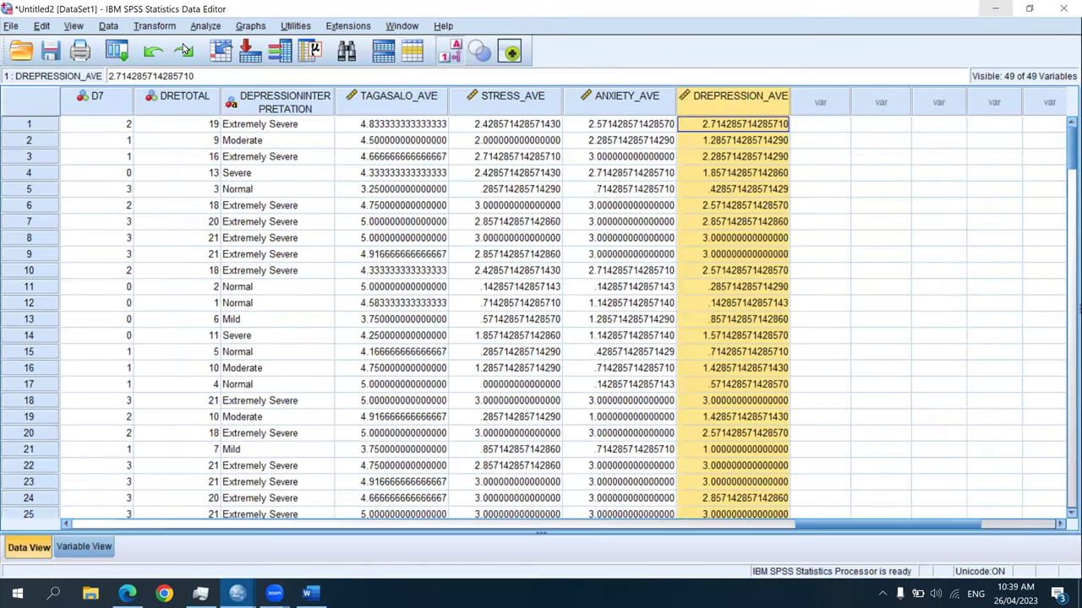
{"action": "left_click", "coordinate": [211, 29]}
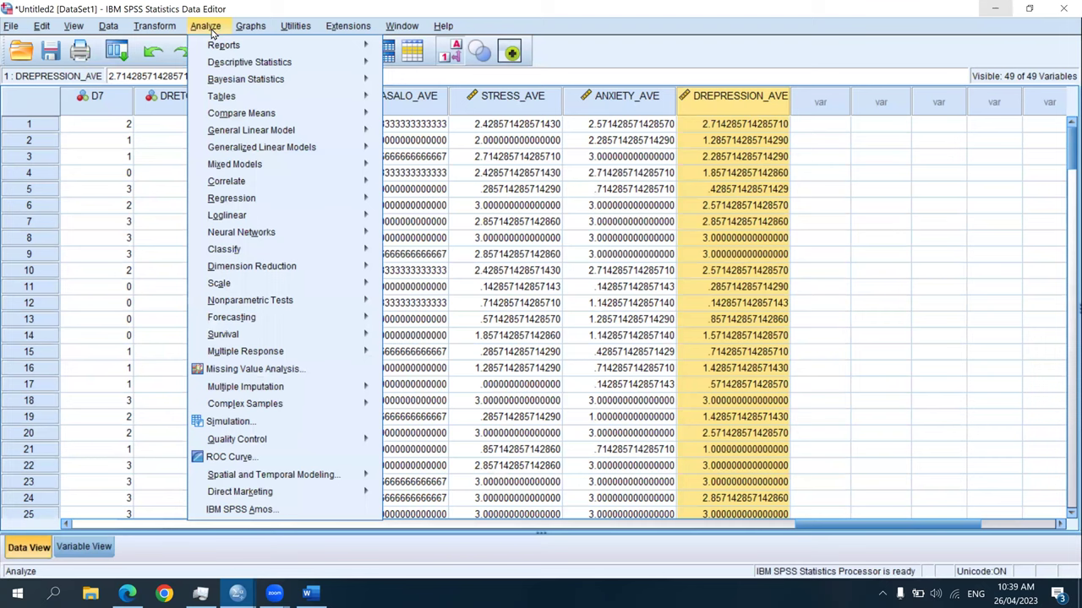
{"action": "mouse_move", "coordinate": [324, 69]}
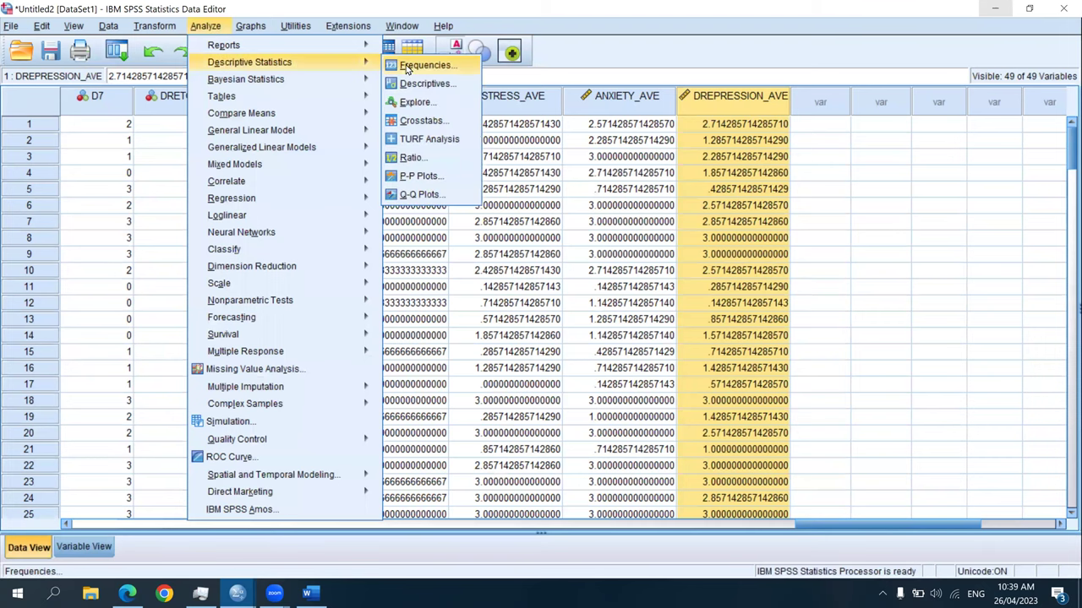
{"action": "left_click", "coordinate": [427, 102]}
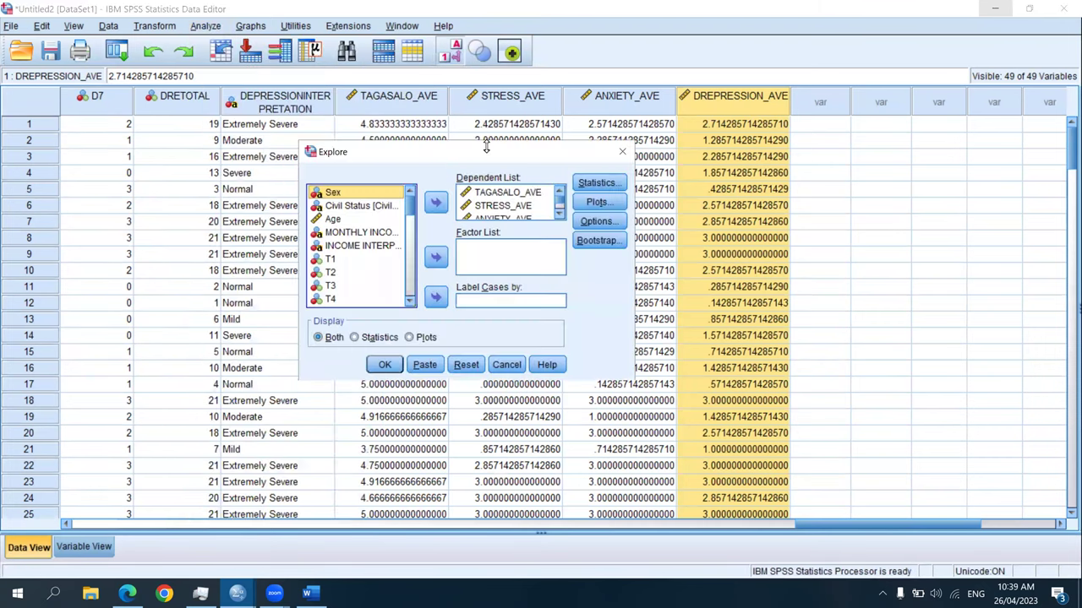
{"action": "scroll", "coordinate": [497, 222], "scroll_direction": "down", "scroll_amount": 1}
{"action": "left_click", "coordinate": [499, 218], "text": "shift"}
{"action": "left_click", "coordinate": [435, 202]}
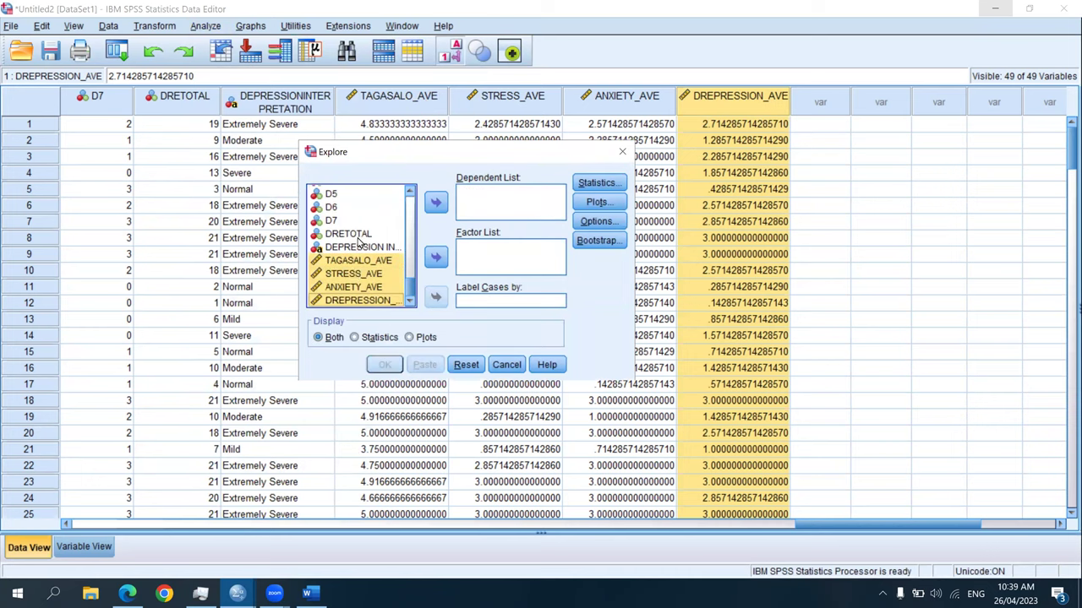
- Explore TAGASALO_AVE through DREPRESSION_AVE with the plot settings, then maximize the output Viewer
{"action": "left_click", "coordinate": [384, 264]}
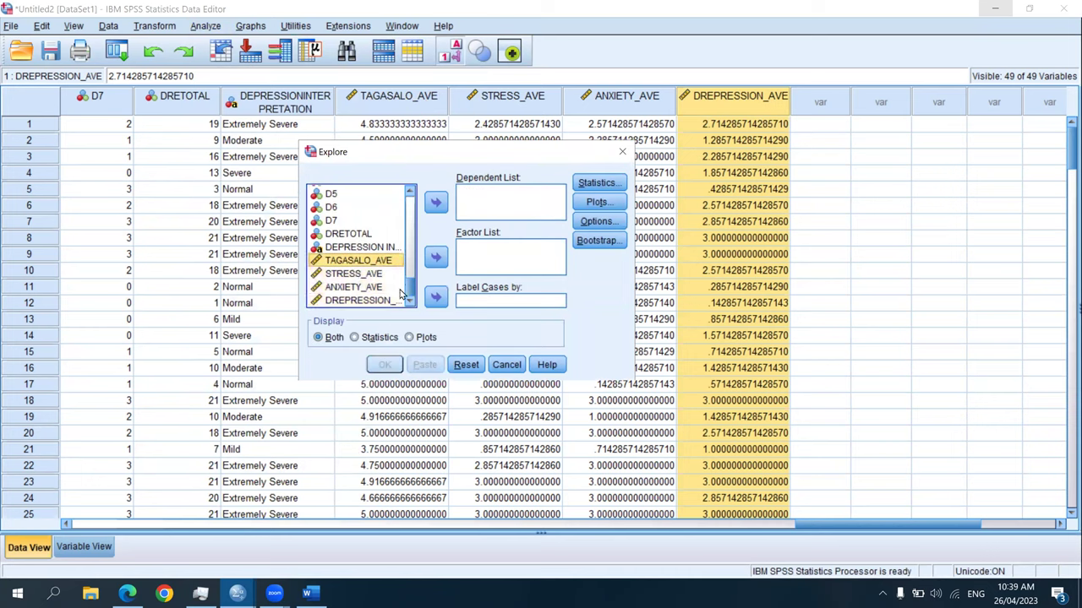
{"action": "left_click", "coordinate": [371, 301], "text": "shift"}
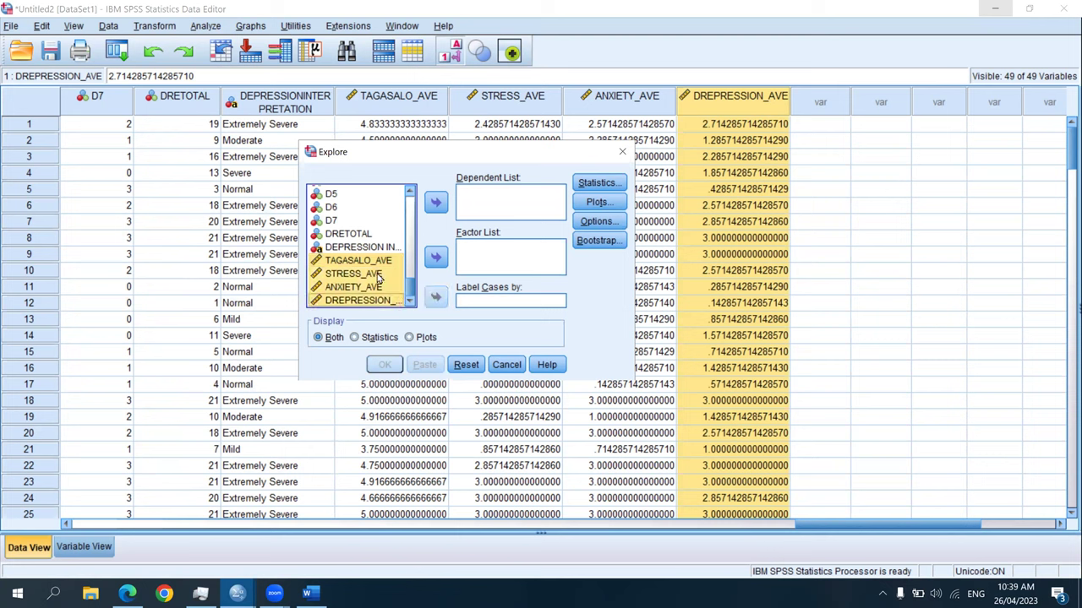
{"action": "left_click_drag", "start_coordinate": [382, 292], "coordinate": [478, 203]}
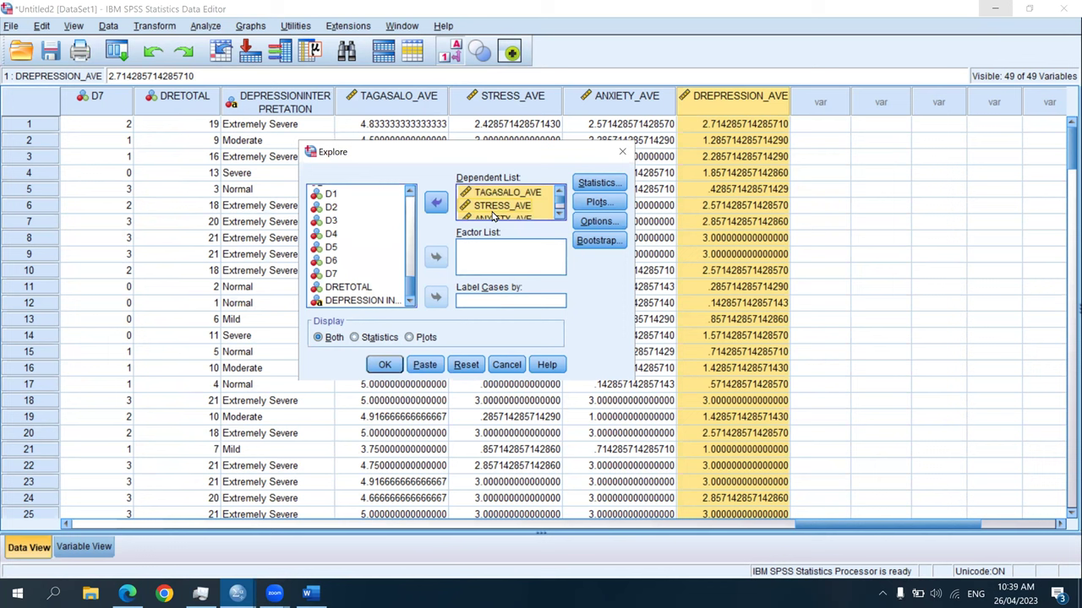
{"action": "left_click", "coordinate": [596, 203]}
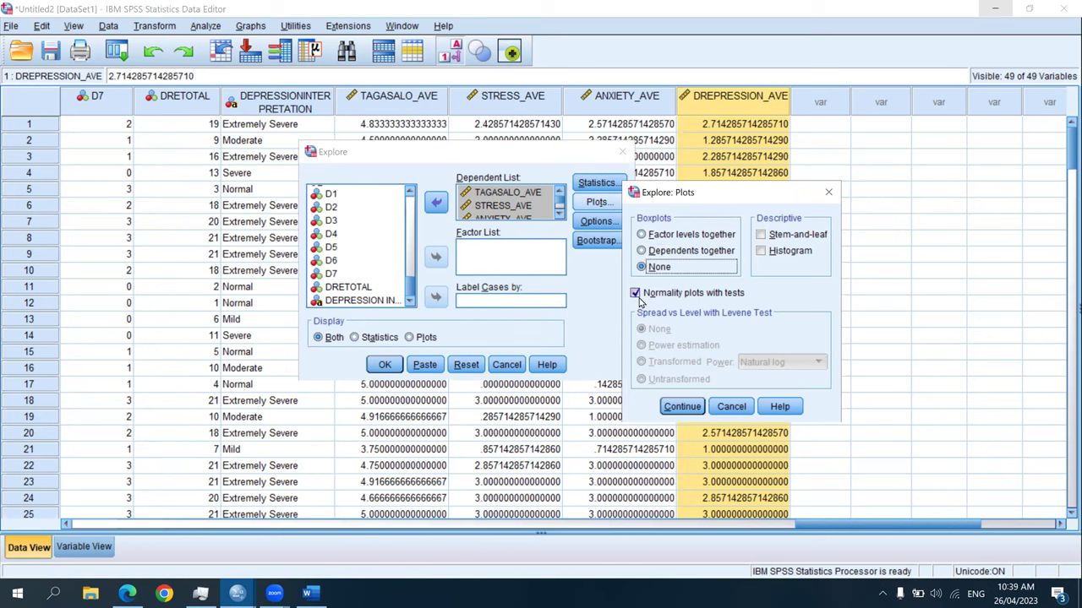
{"action": "left_click", "coordinate": [682, 407]}
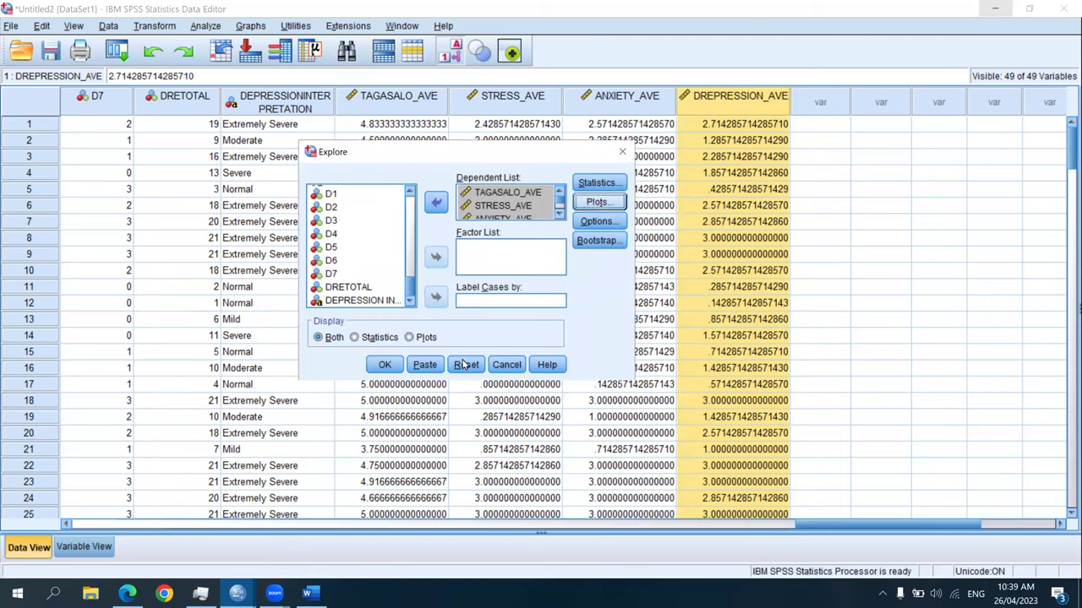
{"action": "left_click", "coordinate": [384, 367]}
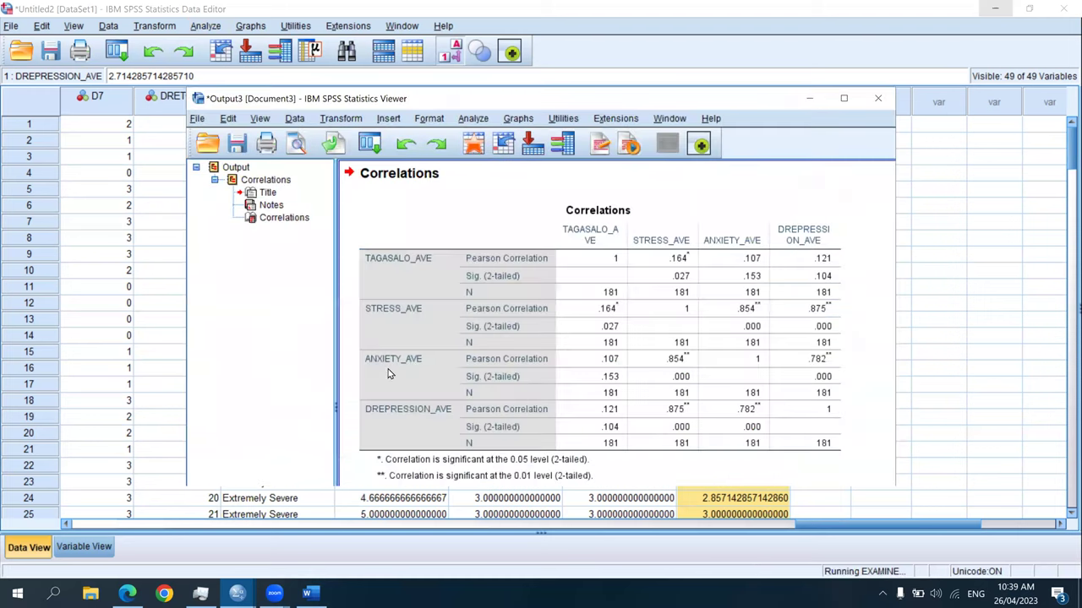
{"action": "left_click", "coordinate": [843, 100]}
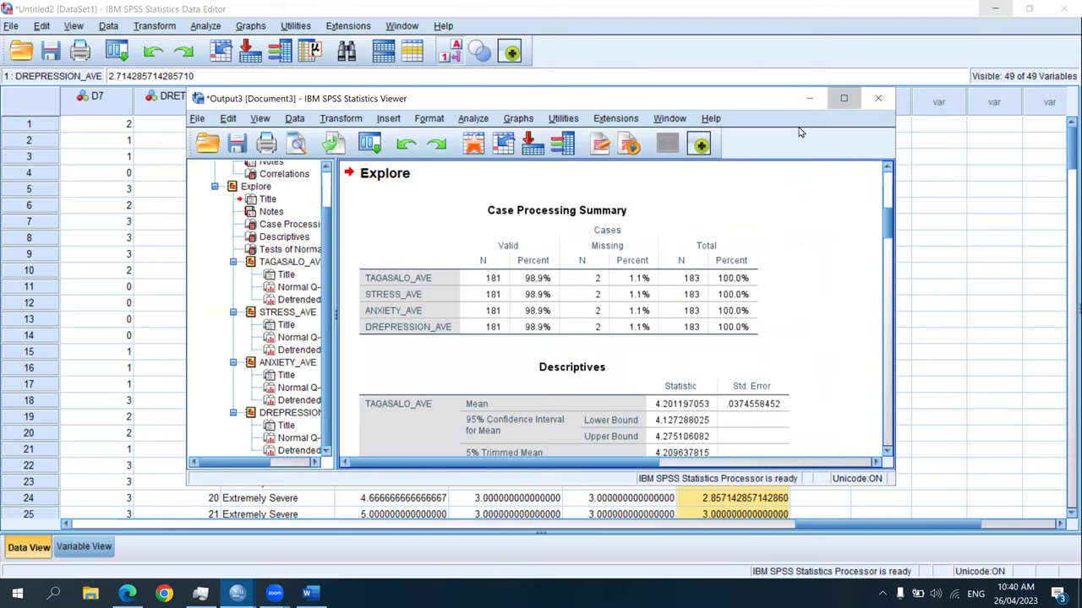
- Scroll down the output and select the Tests of Normality table showing Shapiro-Wilk significance .000
{"action": "scroll", "coordinate": [343, 321], "scroll_direction": "down", "scroll_amount": 10}
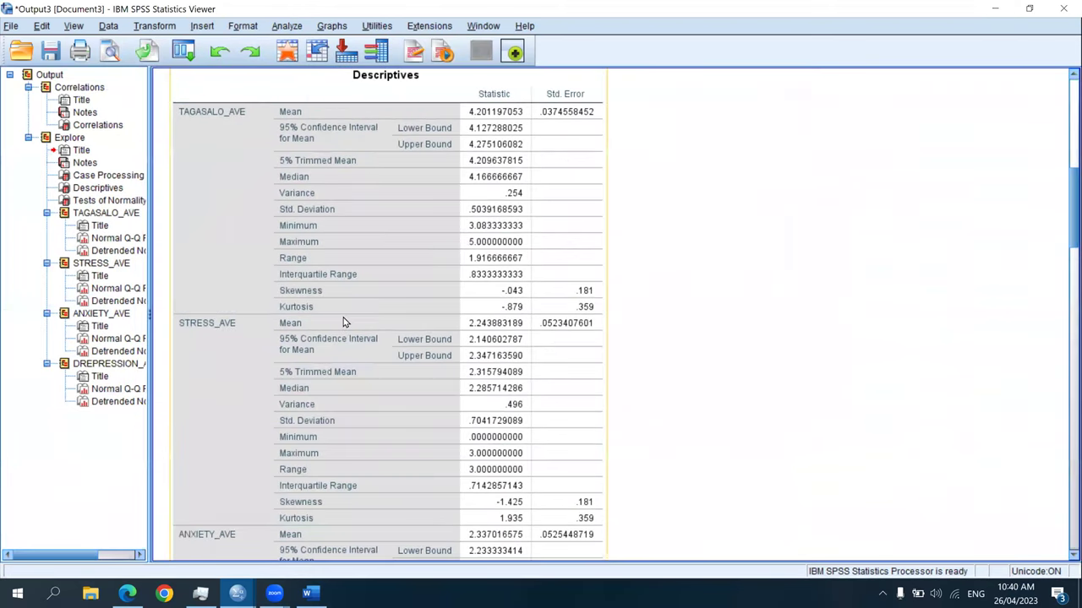
{"action": "scroll", "coordinate": [344, 321], "scroll_direction": "down", "scroll_amount": 10}
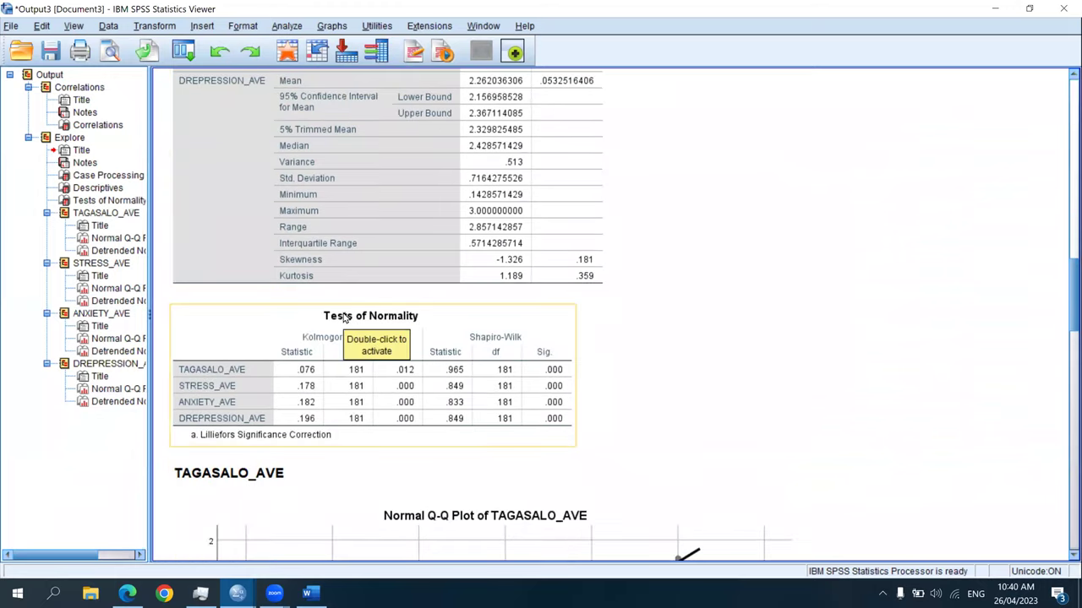
{"action": "left_click", "coordinate": [483, 422]}
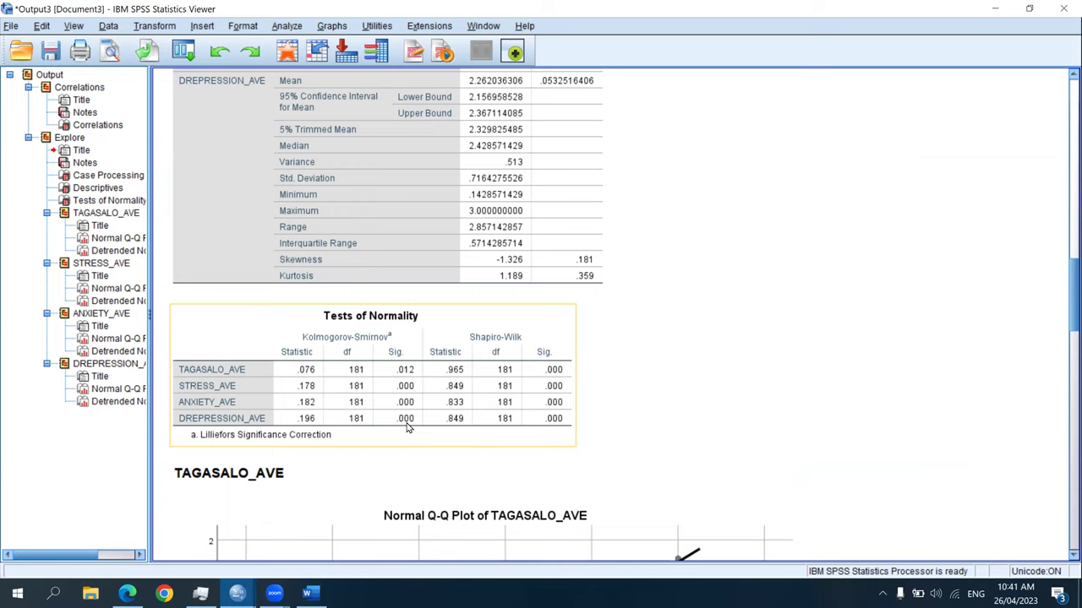
- Rerun the bivariate correlation with Pearson unchecked and Spearman checked for the four _AVE variables
{"action": "left_click", "coordinate": [283, 28]}
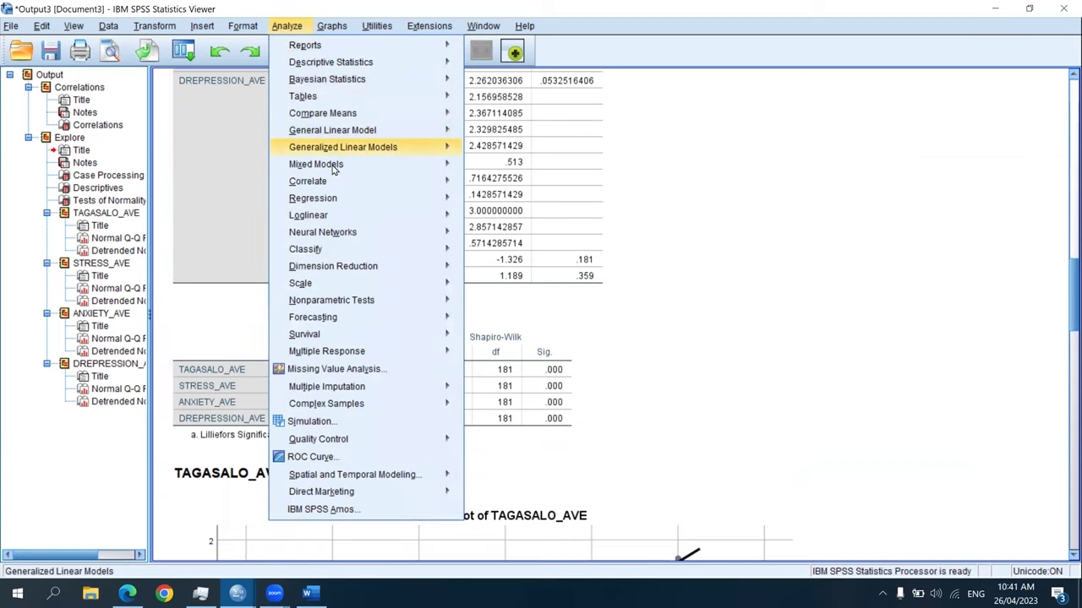
{"action": "mouse_move", "coordinate": [334, 186]}
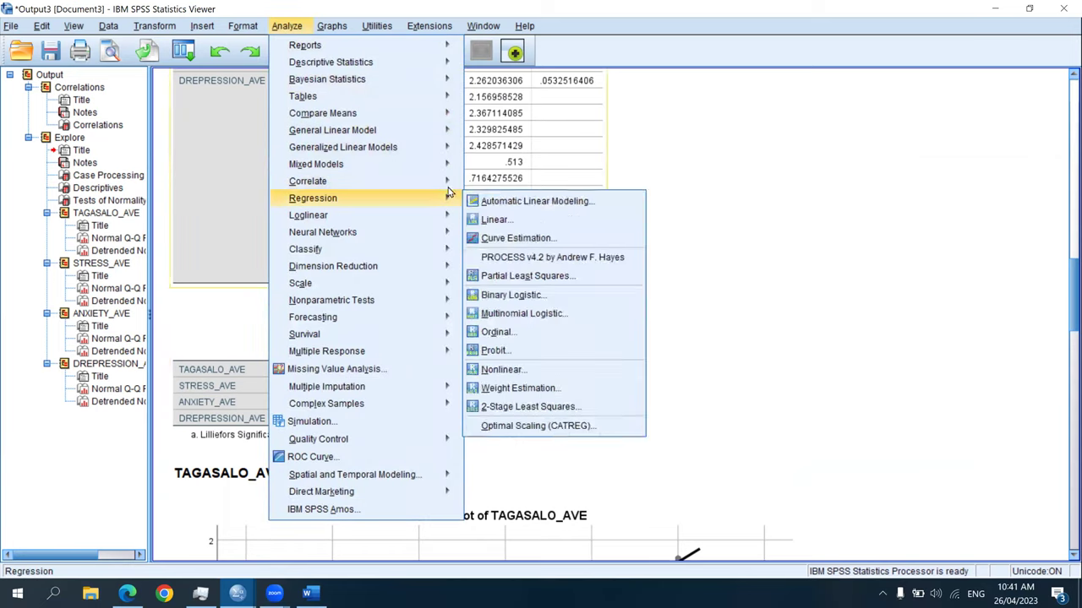
{"action": "left_click", "coordinate": [496, 185]}
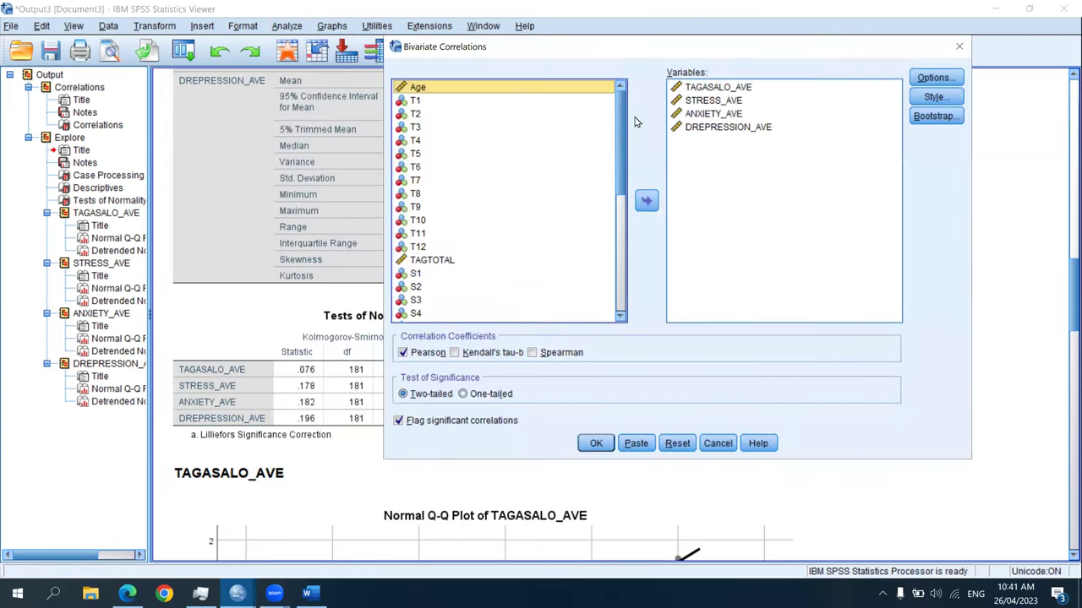
{"action": "left_click", "coordinate": [425, 356]}
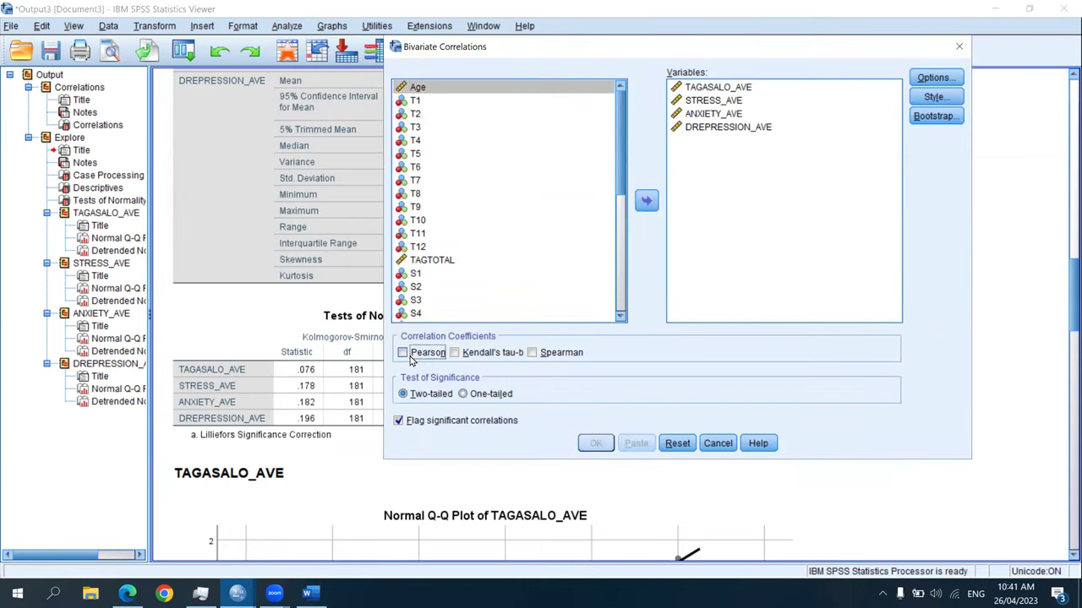
{"action": "left_click", "coordinate": [553, 357]}
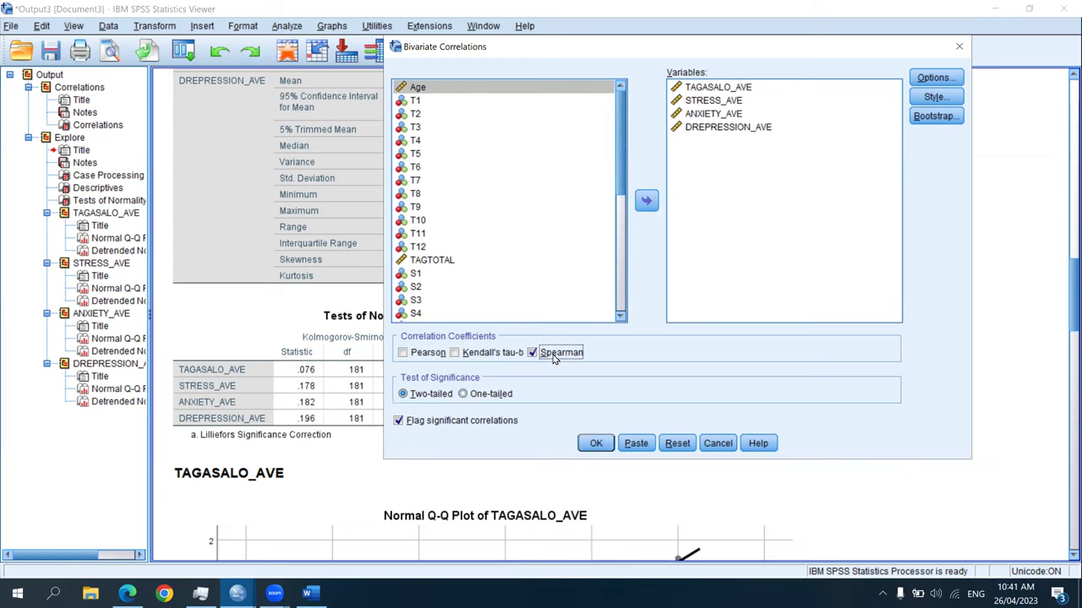
{"action": "left_click", "coordinate": [596, 443]}
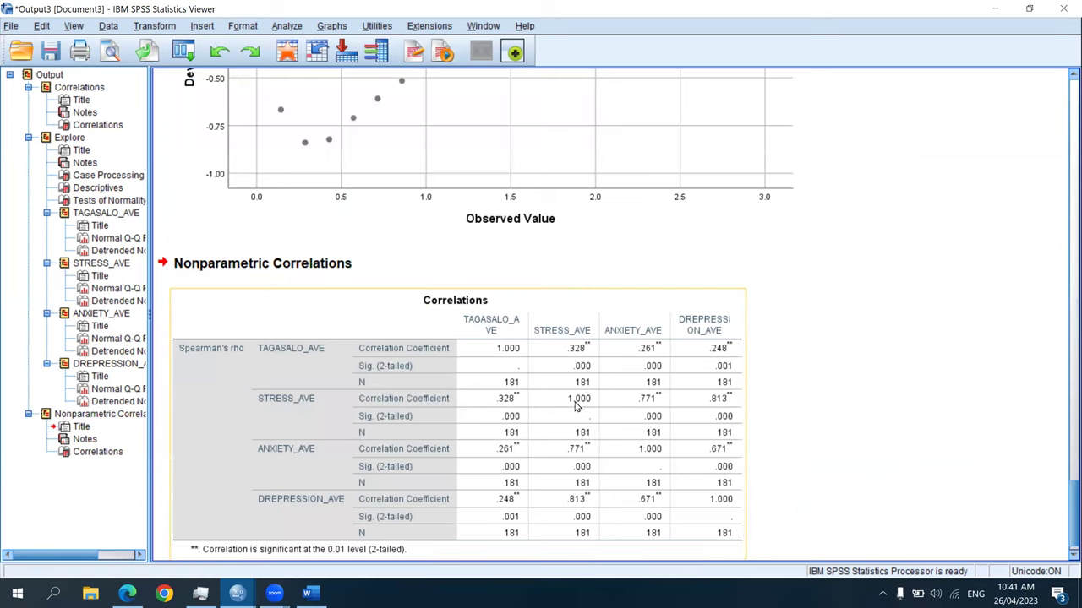
{"action": "scroll", "coordinate": [575, 406], "scroll_direction": "down", "scroll_amount": 1}
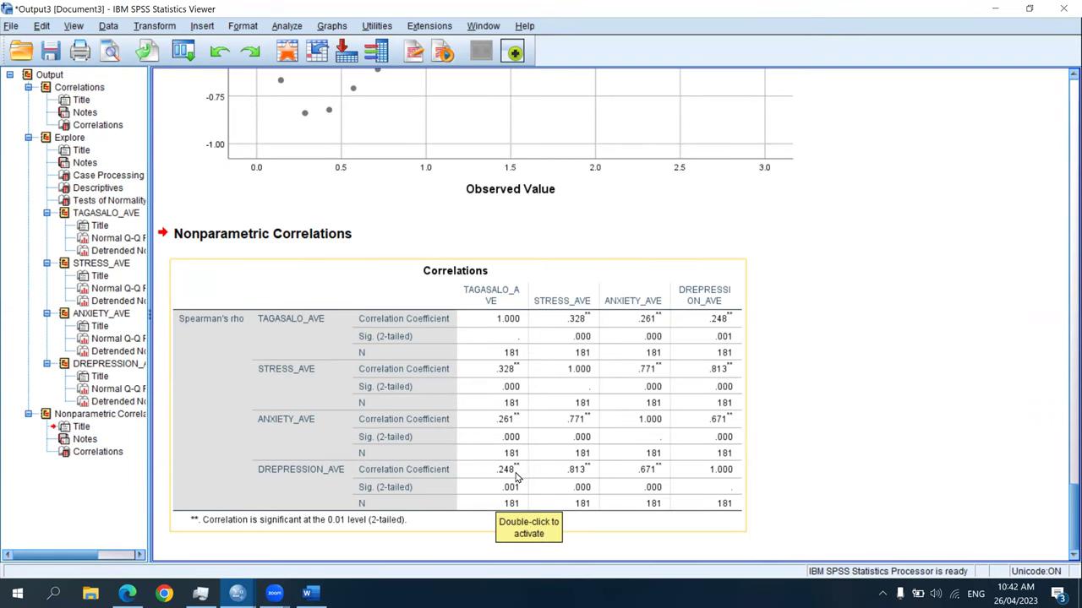
- In the Word report, replace 'to' with 'with' and insert 'significant' before 'relationship'
{"action": "left_click", "coordinate": [326, 594]}
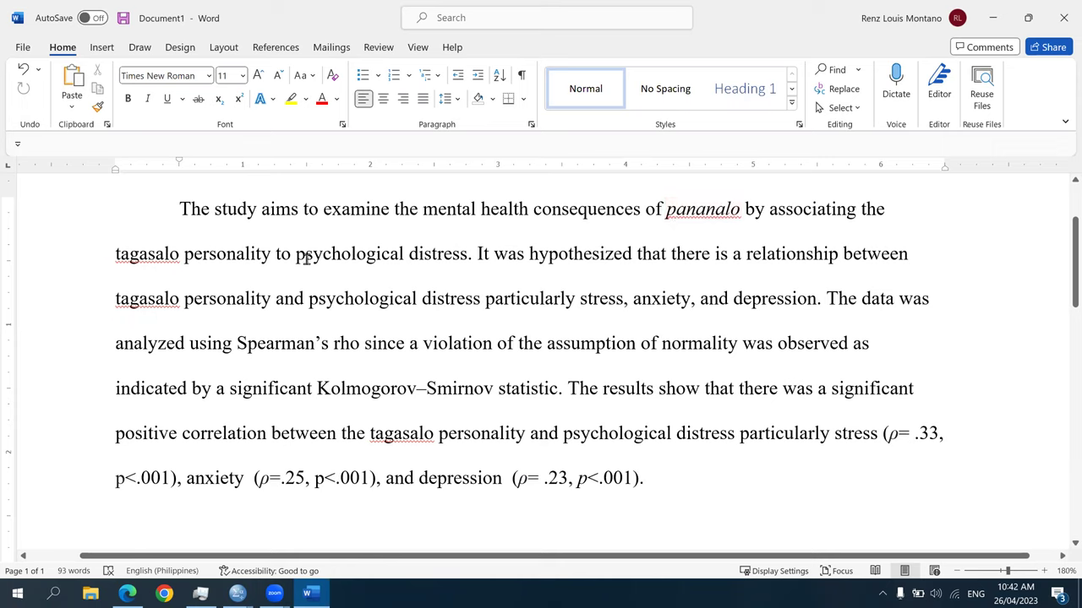
{"action": "double_click", "coordinate": [280, 257]}
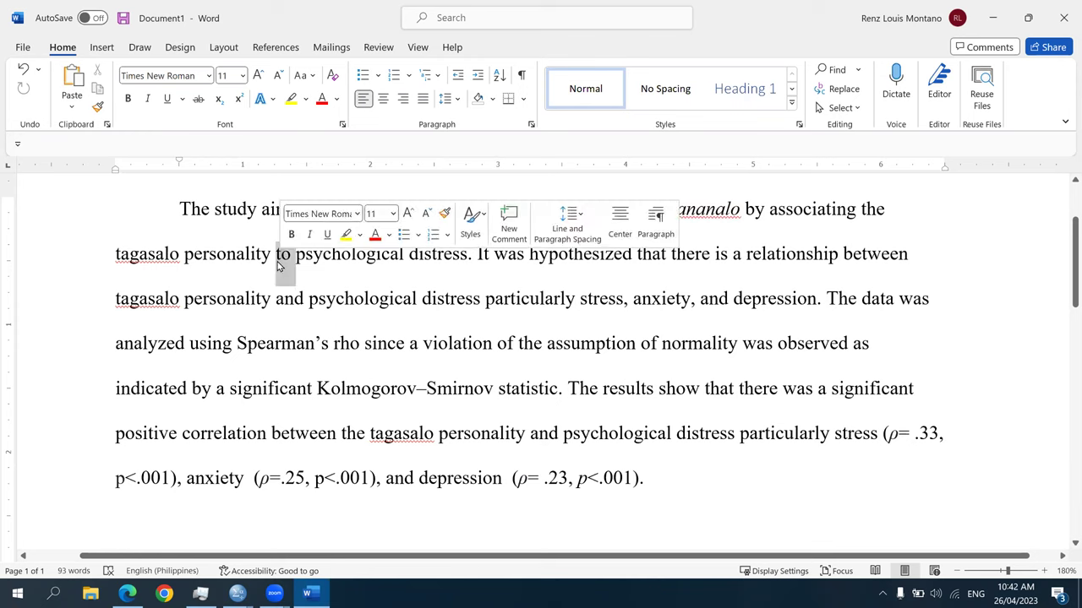
{"action": "type", "text": "with"}
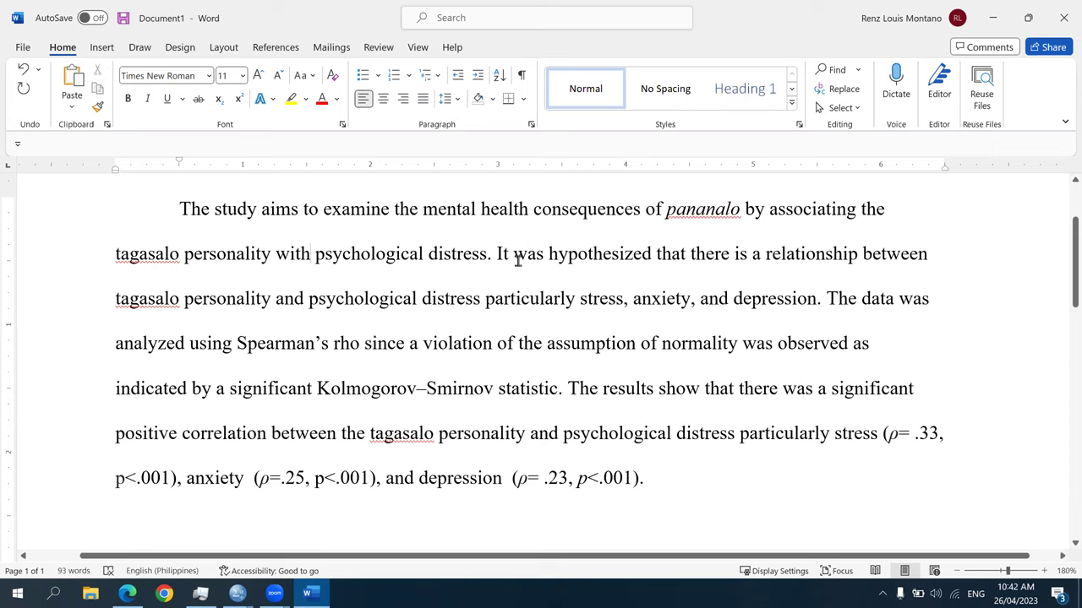
{"action": "left_click", "coordinate": [767, 255]}
{"action": "type", "text": "significant"}
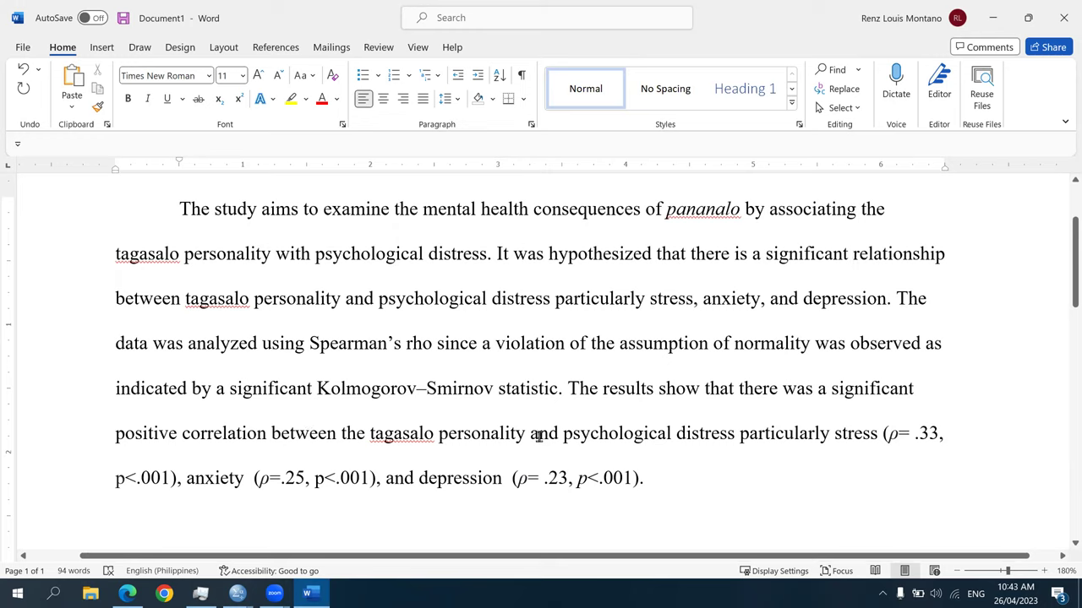
- Replace 'and psychological distress particularly' with 'and', then select the ρ symbol to check it
{"action": "left_click_drag", "start_coordinate": [532, 435], "coordinate": [802, 437]}
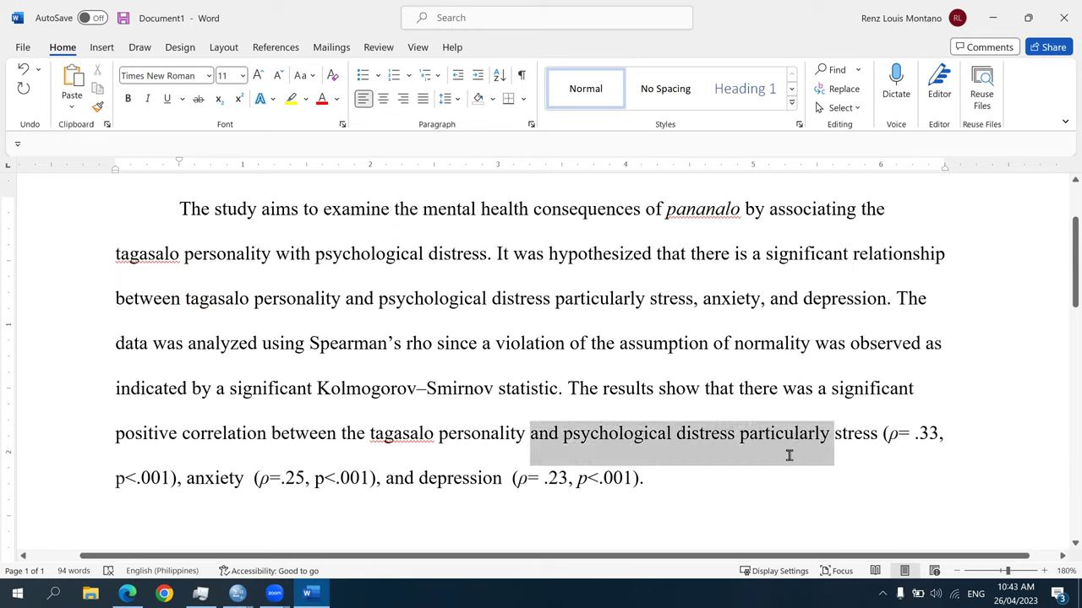
{"action": "key", "text": "BackSpace"}
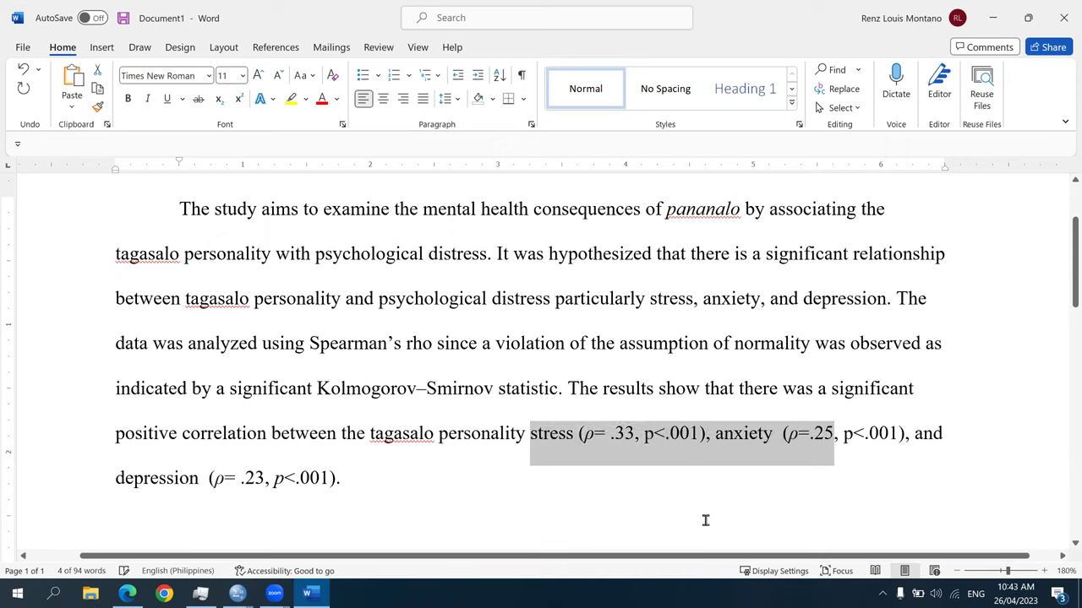
{"action": "type", "text": "a"}
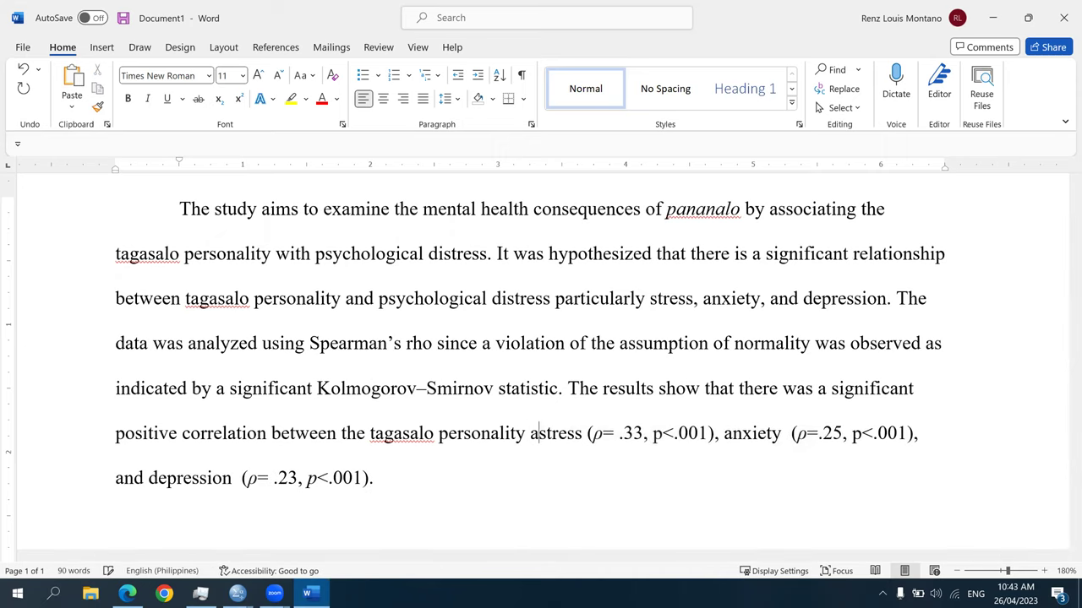
{"action": "type", "text": "nd"}
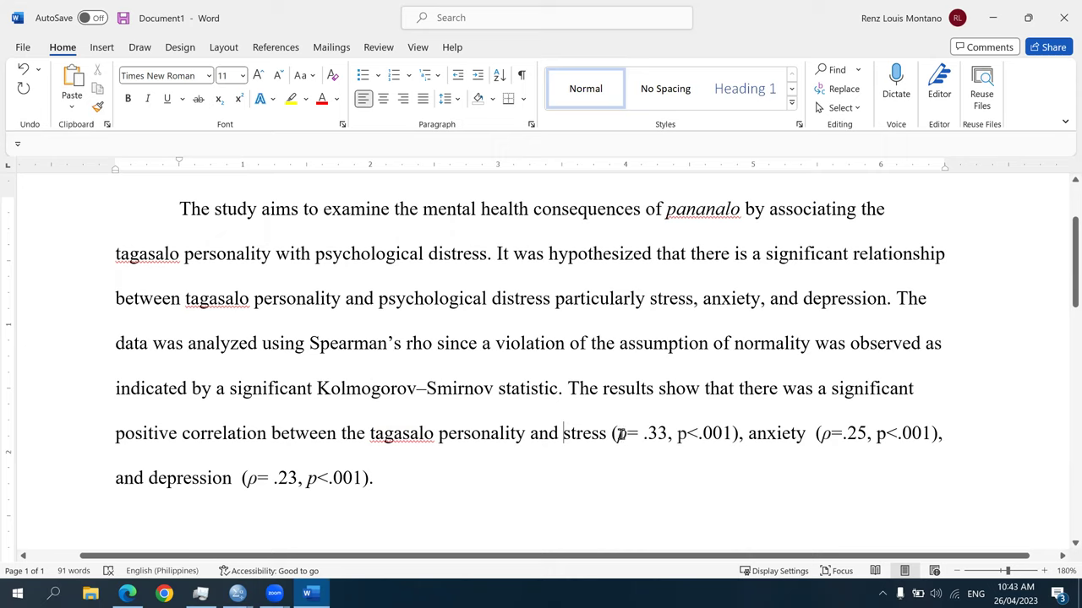
{"action": "left_click_drag", "start_coordinate": [617, 434], "coordinate": [629, 437]}
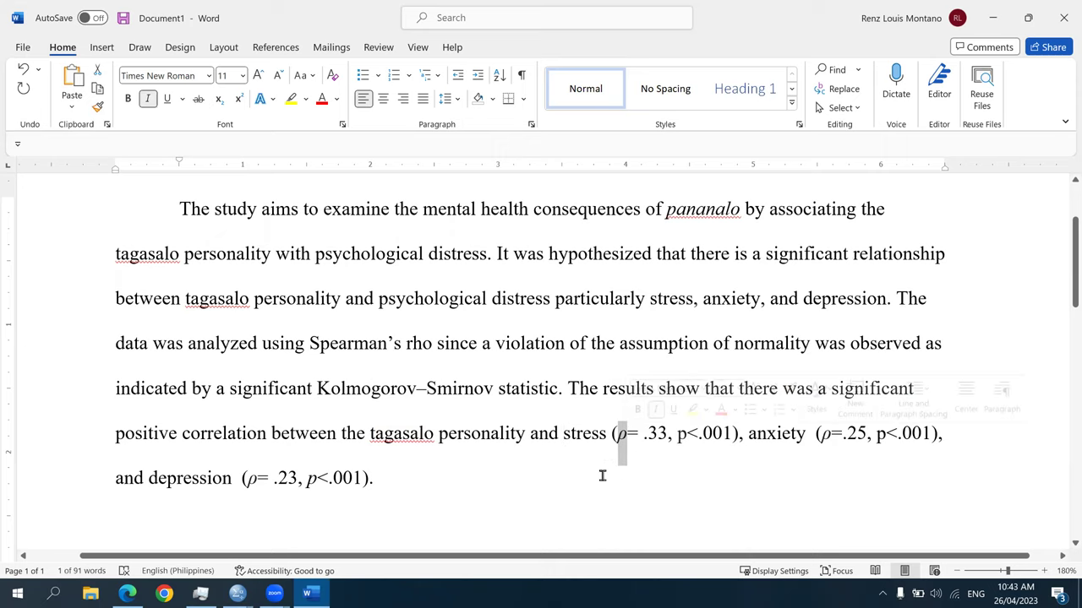
{"action": "left_click", "coordinate": [496, 476]}
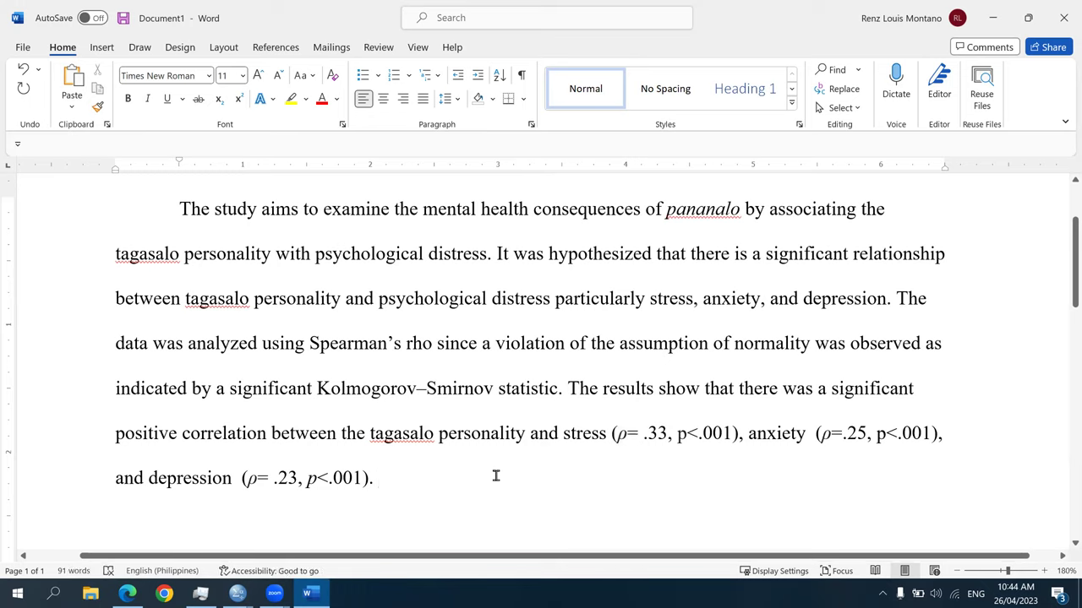